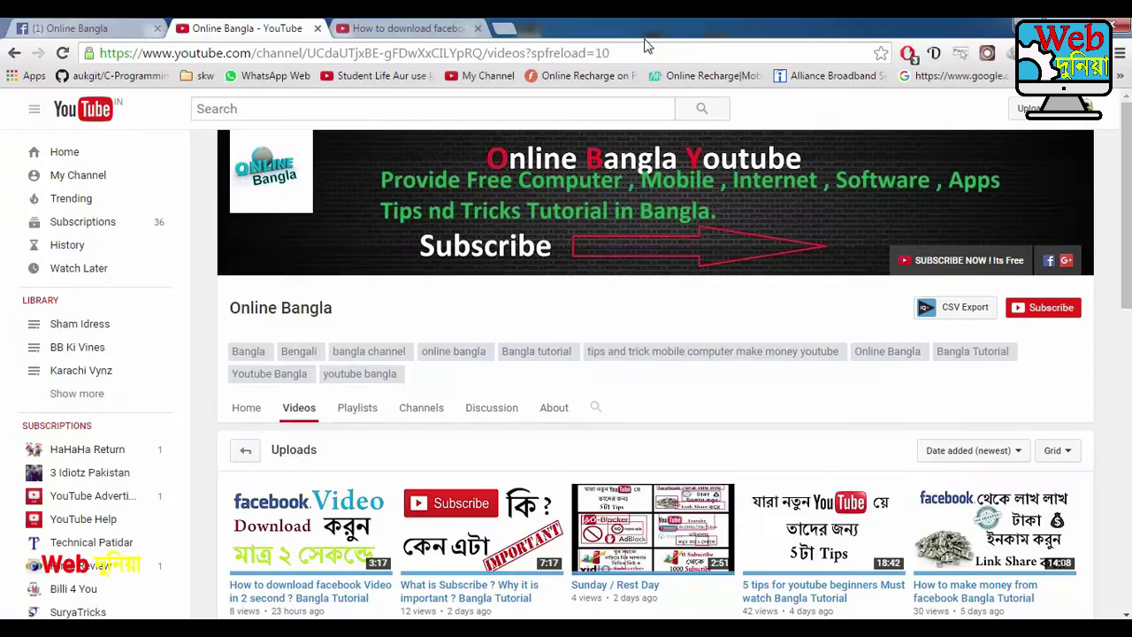
- Launch the Registry Editor by running regedit and allow it to make changes to the computer
{"action": "key", "text": "super"}
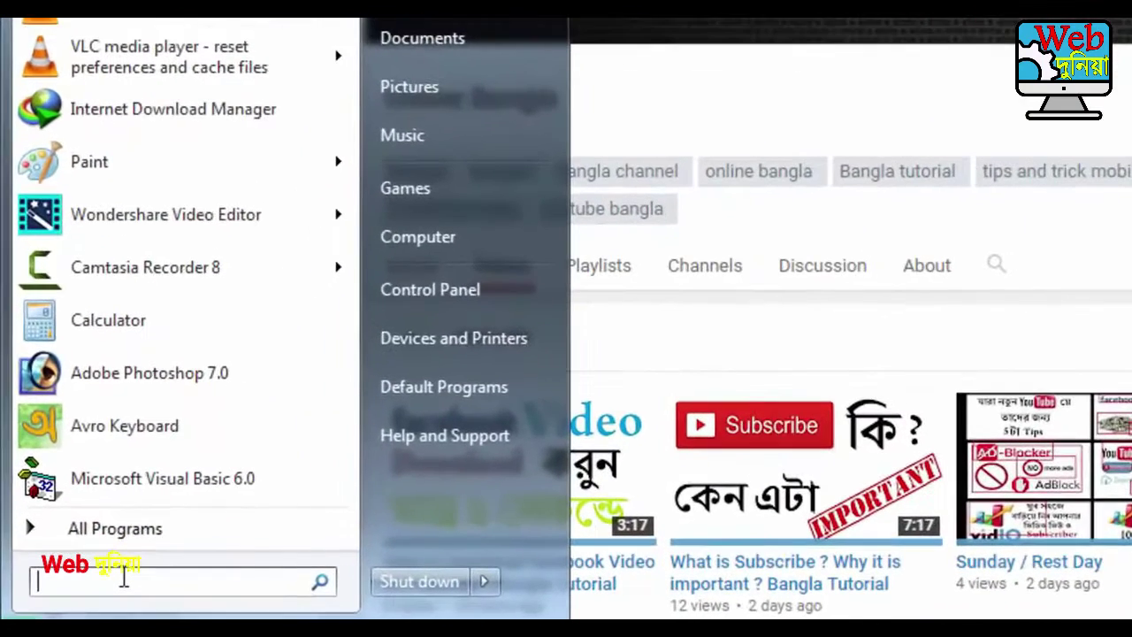
{"action": "type", "text": "run"}
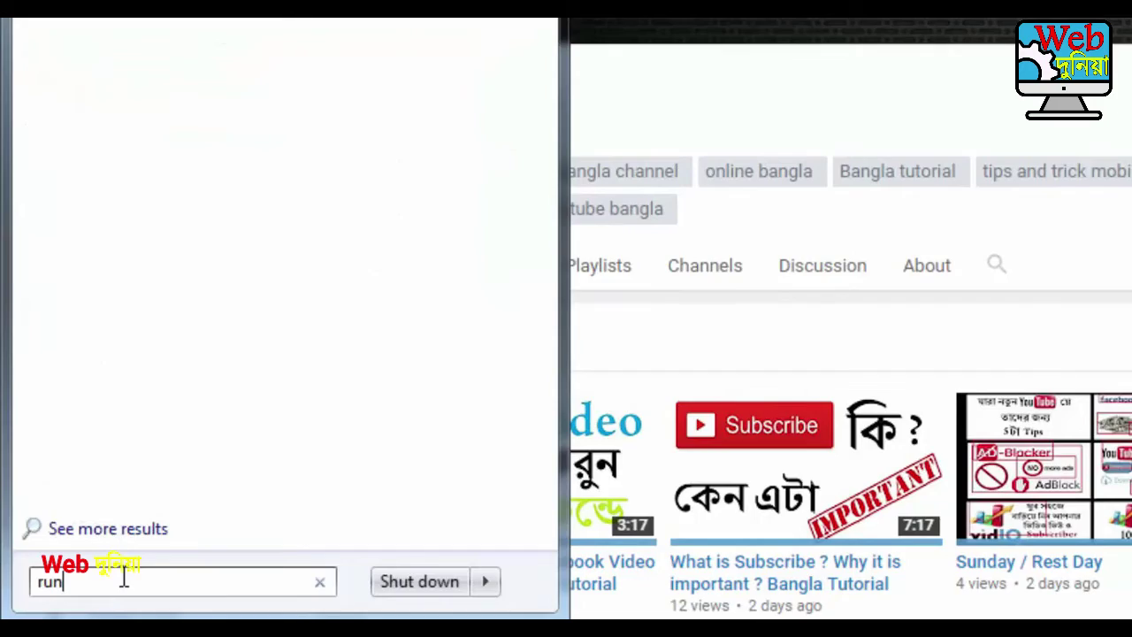
{"action": "key", "text": "Return"}
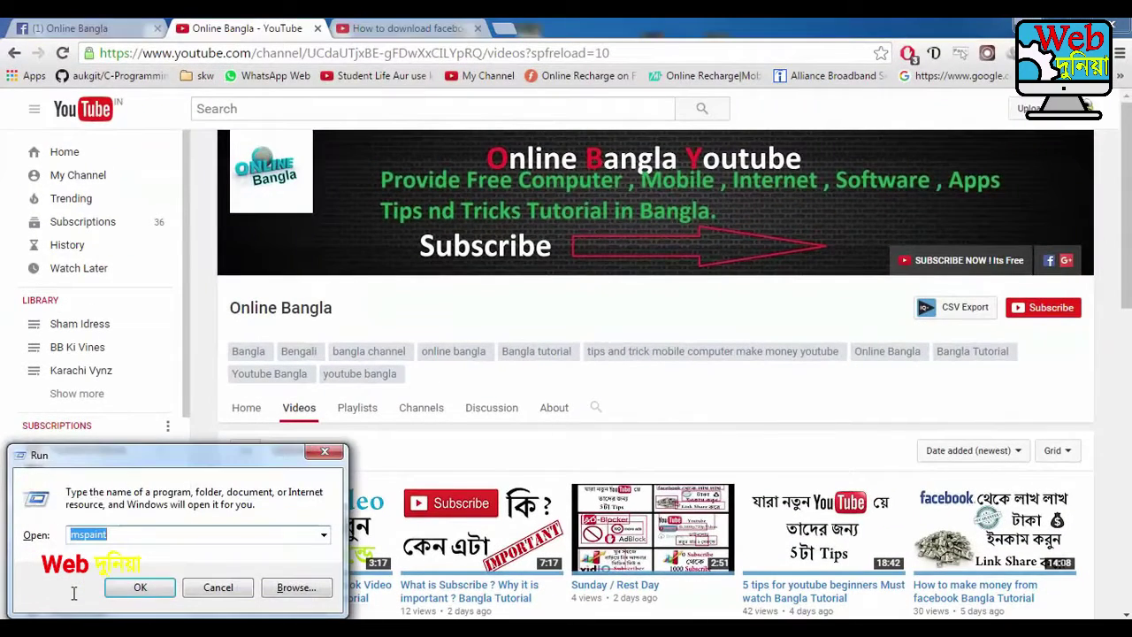
{"action": "left_click_drag", "start_coordinate": [155, 458], "coordinate": [395, 320]}
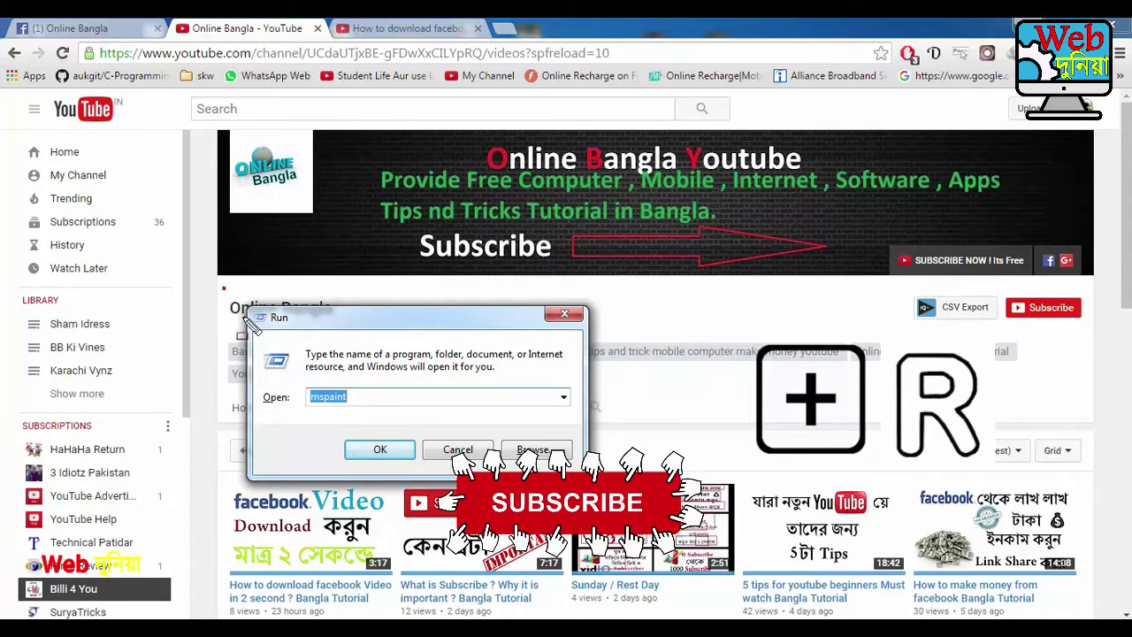
{"action": "key", "text": "BackSpace"}
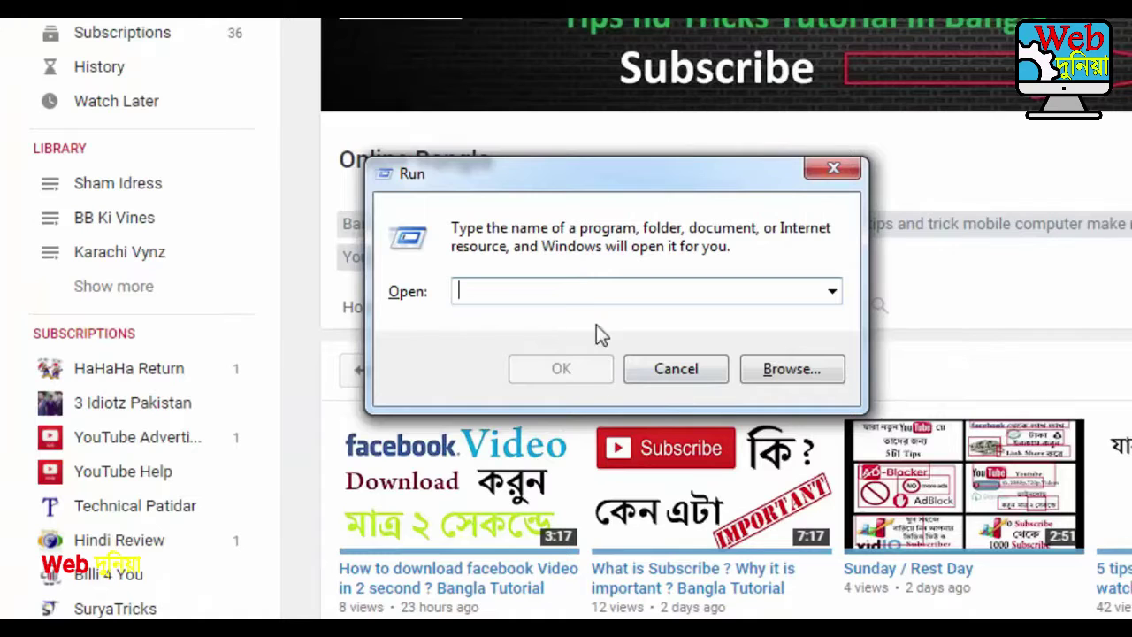
{"action": "type", "text": "regedit"}
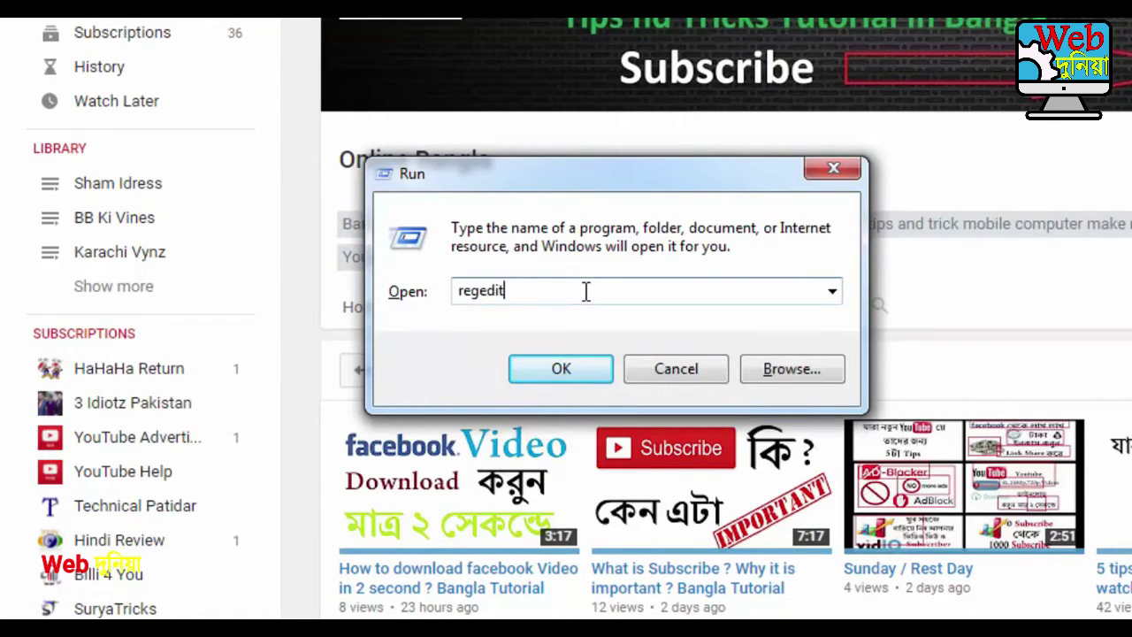
{"action": "left_click", "coordinate": [564, 369]}
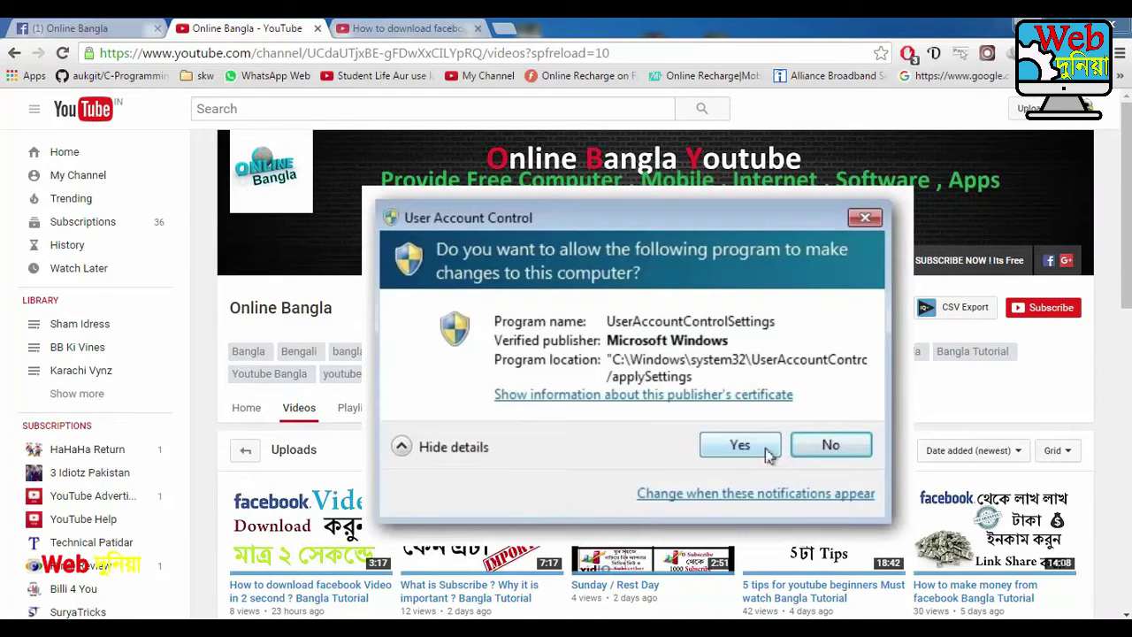
{"action": "left_click", "coordinate": [740, 446]}
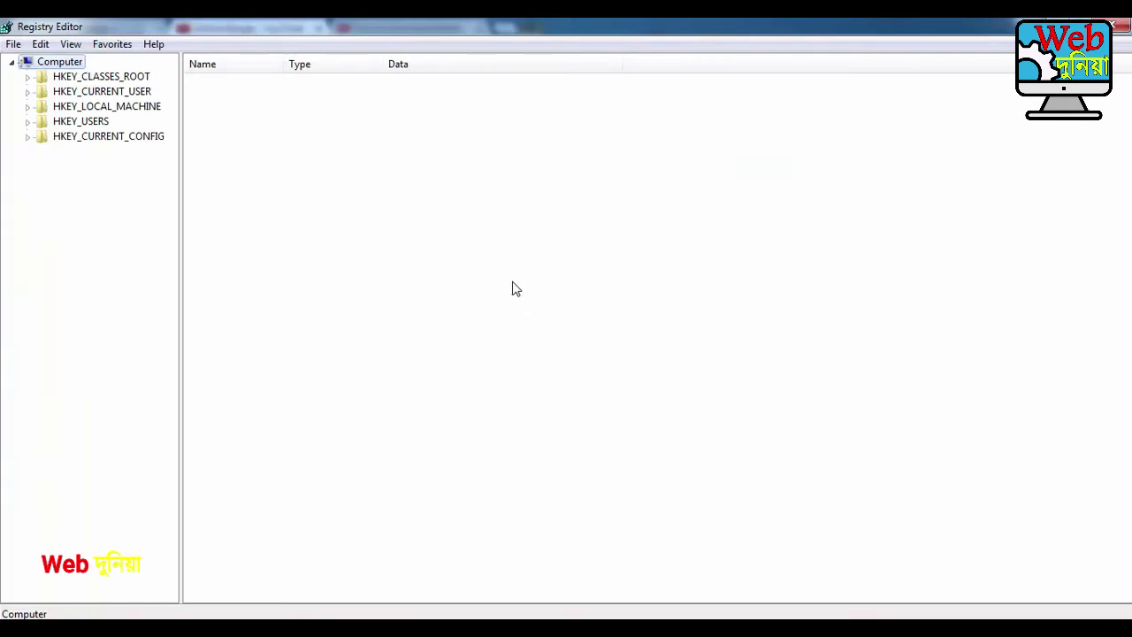
{"action": "left_click_drag", "start_coordinate": [549, 27], "coordinate": [2, 212]}
{"action": "left_click_drag", "start_coordinate": [299, 41], "coordinate": [505, 27]}
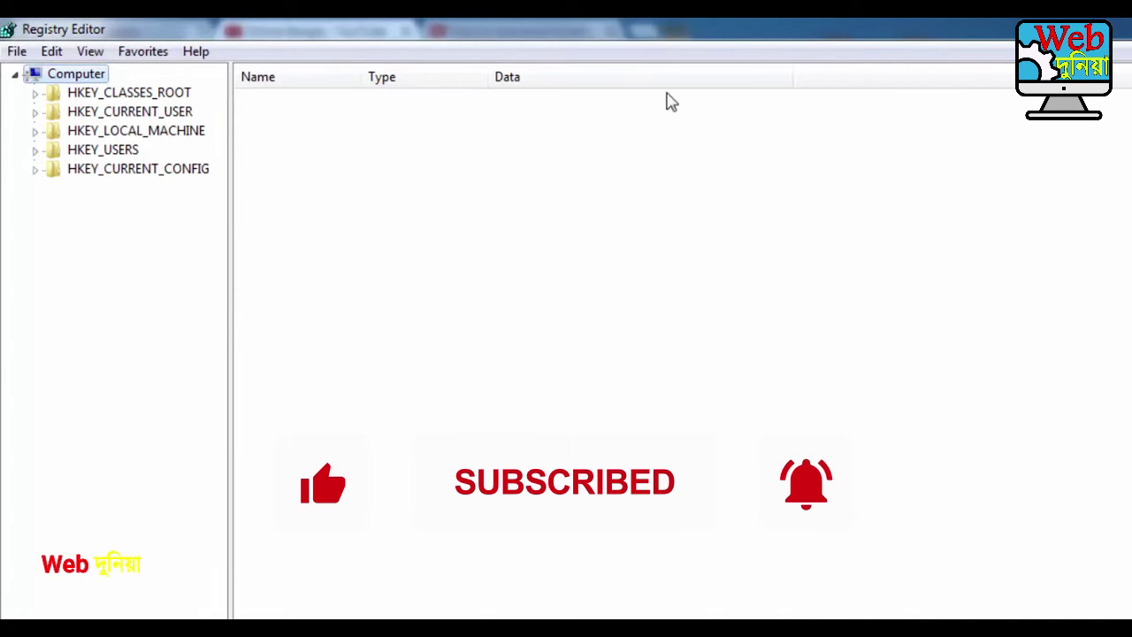
- Open the USBSTOR key under HKEY_LOCAL_MACHINE\SYSTEM\CurrentControlSet\services
{"action": "double_click", "coordinate": [127, 142]}
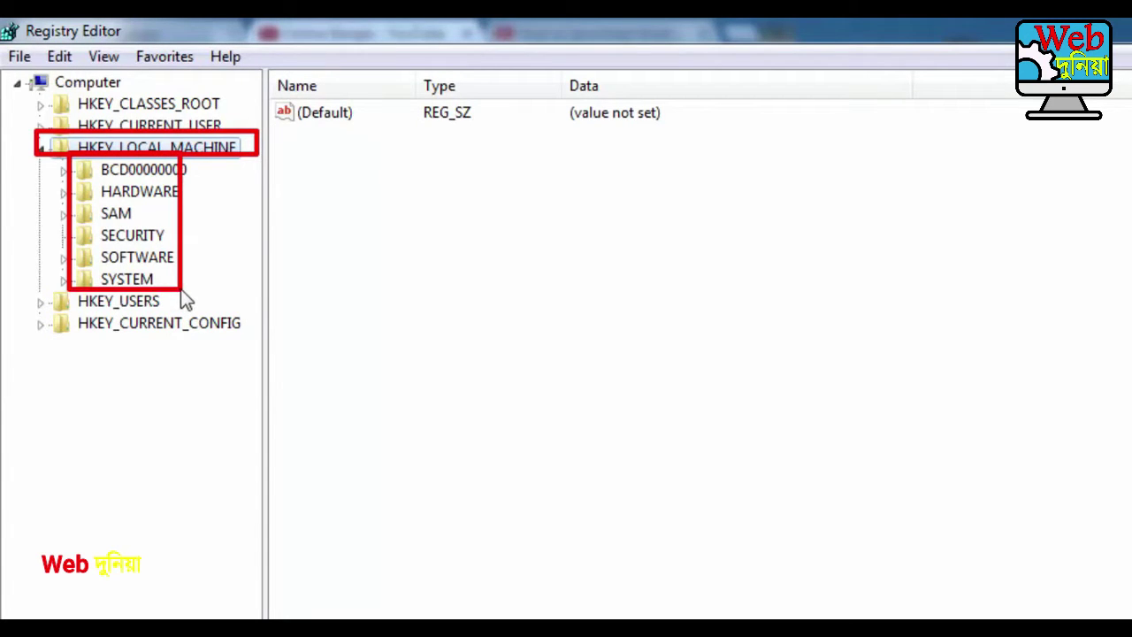
{"action": "double_click", "coordinate": [105, 283]}
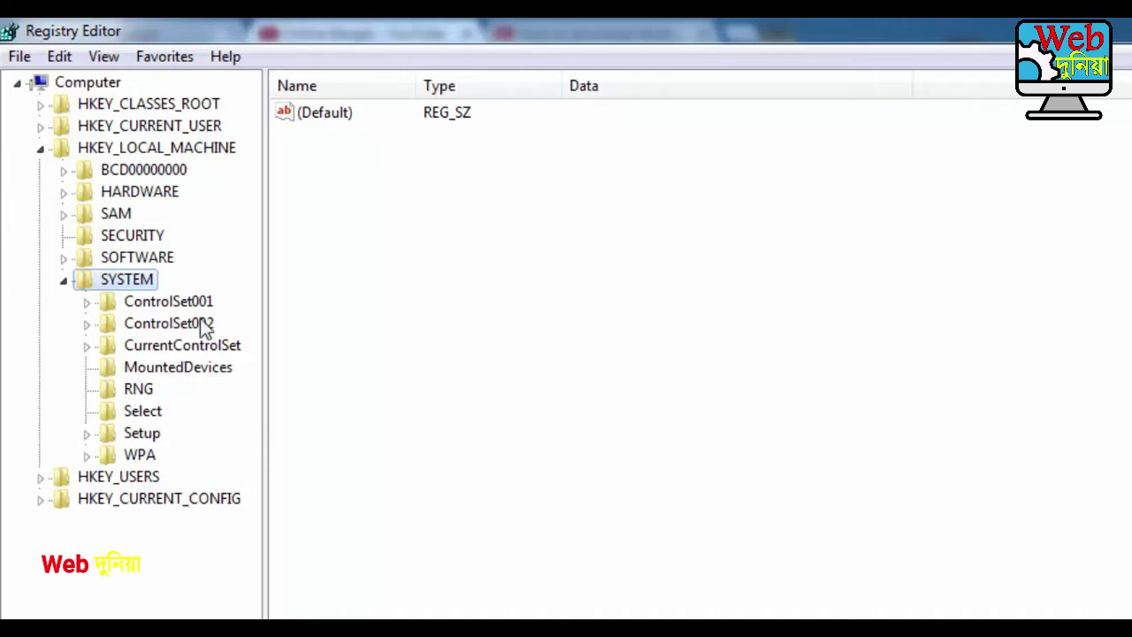
{"action": "double_click", "coordinate": [196, 348]}
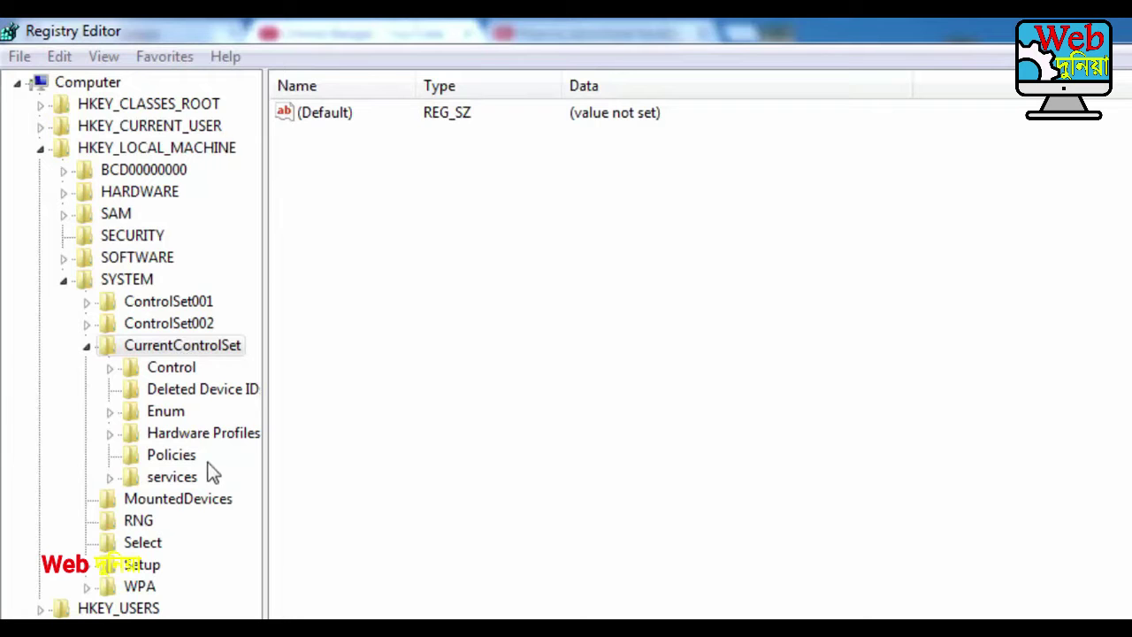
{"action": "double_click", "coordinate": [187, 478]}
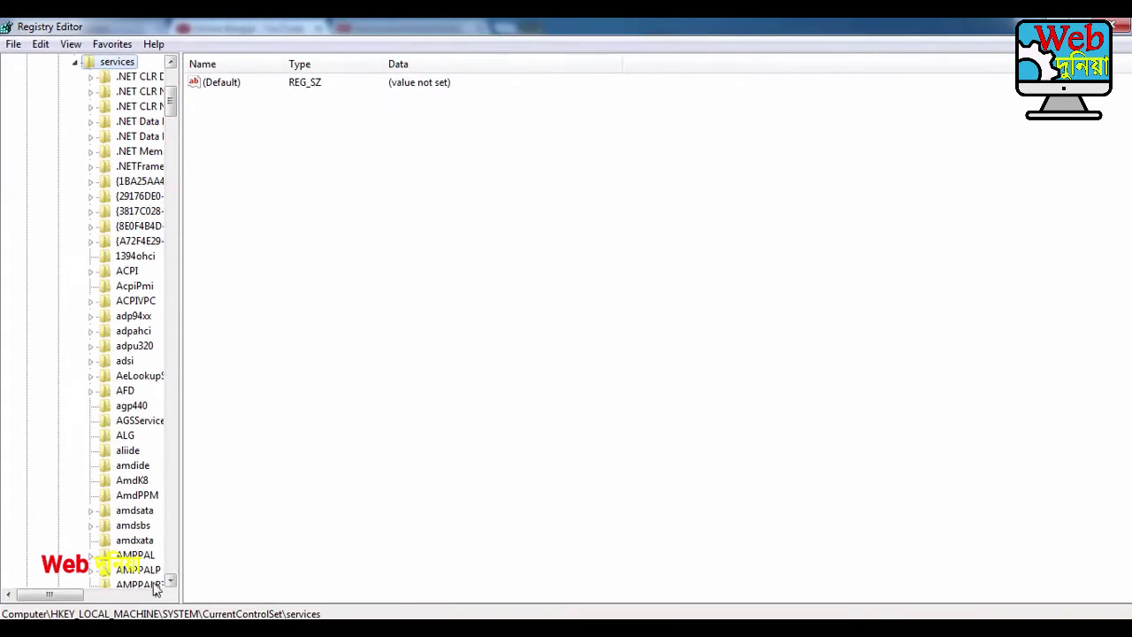
{"action": "left_click_drag", "start_coordinate": [48, 595], "coordinate": [62, 595]}
{"action": "left_click_drag", "start_coordinate": [173, 107], "coordinate": [194, 498]}
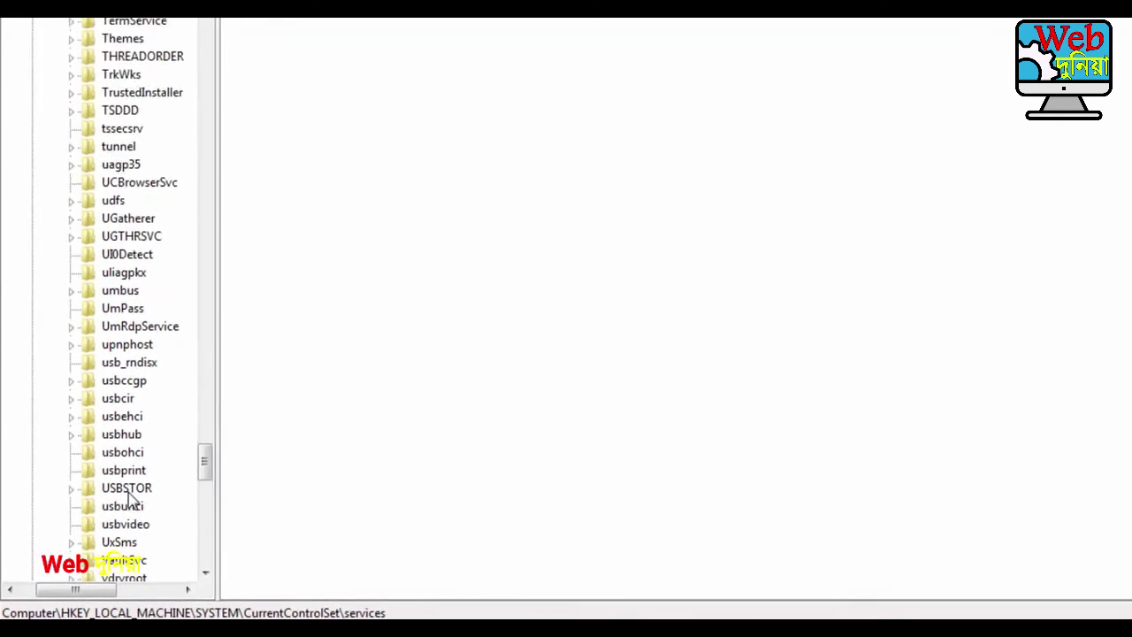
{"action": "double_click", "coordinate": [127, 491]}
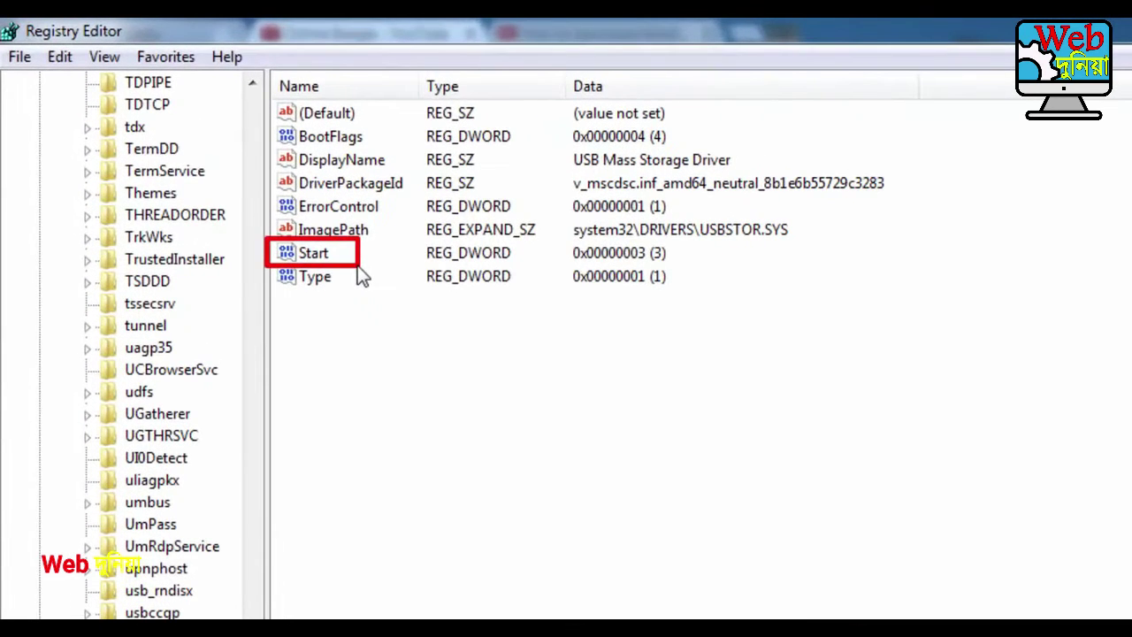
- Set the USBSTOR key's Start value to 4 in hexadecimal base
{"action": "double_click", "coordinate": [316, 254]}
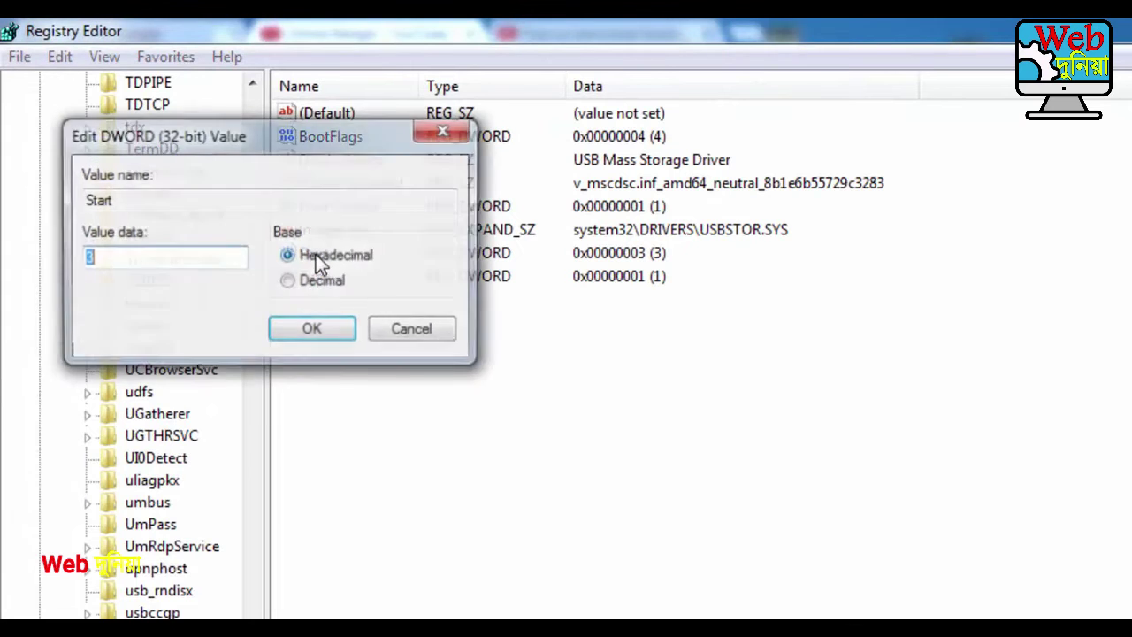
{"action": "left_click_drag", "start_coordinate": [298, 133], "coordinate": [822, 344]}
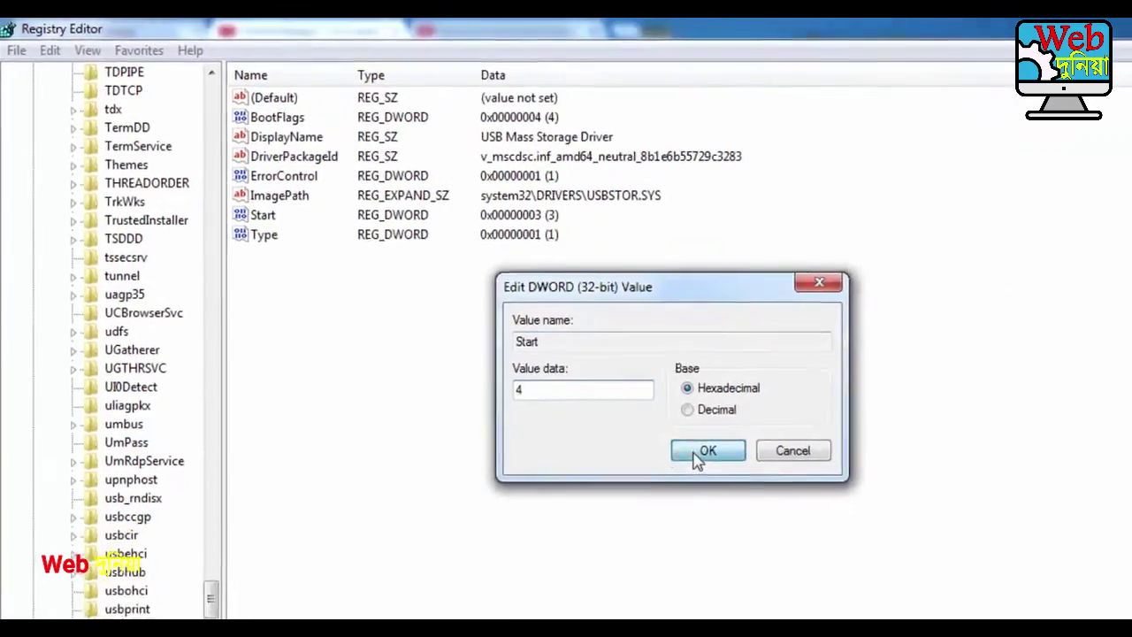
{"action": "left_click", "coordinate": [844, 534]}
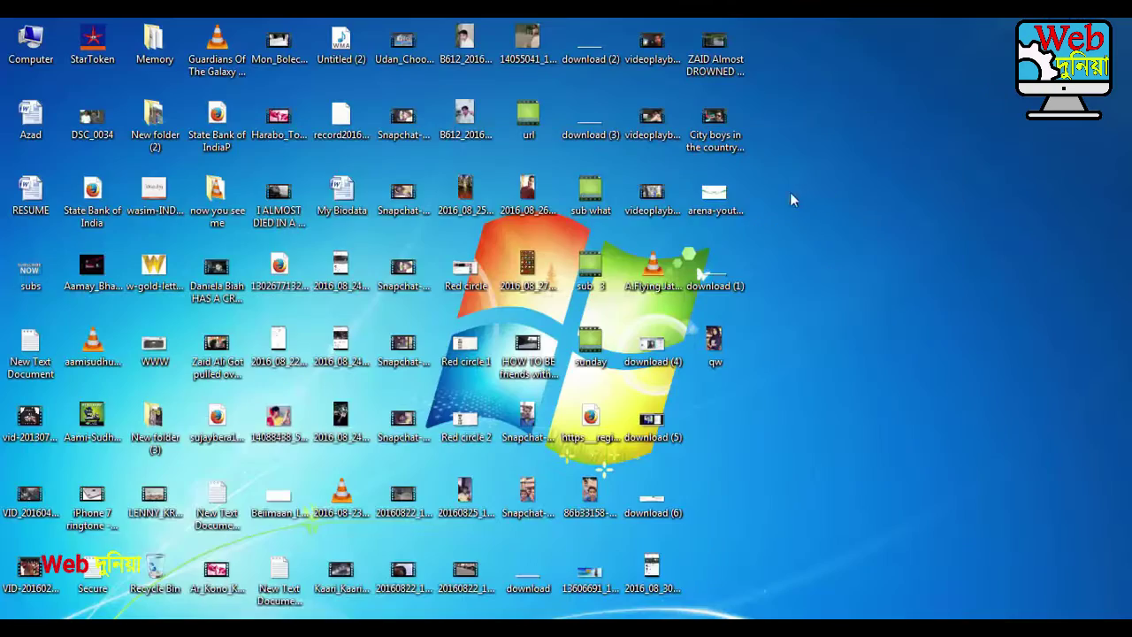
{"action": "right_click", "coordinate": [839, 163]}
{"action": "left_click", "coordinate": [864, 214]}
{"action": "right_click", "coordinate": [838, 168]}
{"action": "left_click", "coordinate": [865, 215]}
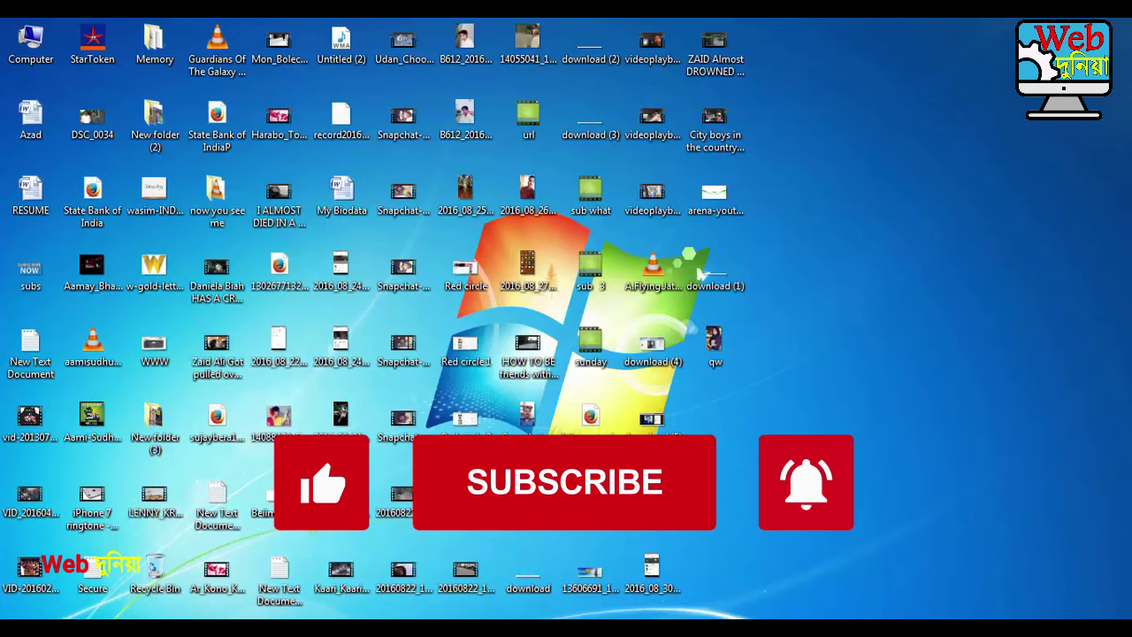
{"action": "right_click", "coordinate": [1014, 177]}
{"action": "left_click", "coordinate": [1039, 220]}
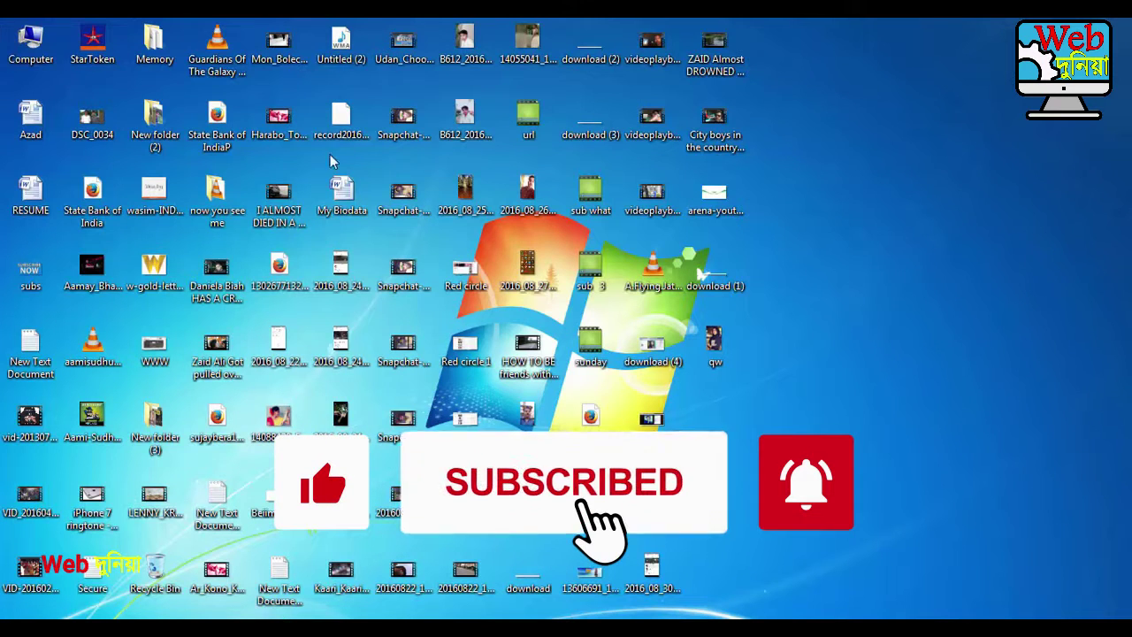
- Check the refreshed drive list in the Computer window for a removable USB drive and close the window
{"action": "key", "text": "super+e"}
{"action": "key", "text": "super+Up"}
{"action": "right_click", "coordinate": [437, 319]}
{"action": "left_click", "coordinate": [471, 384]}
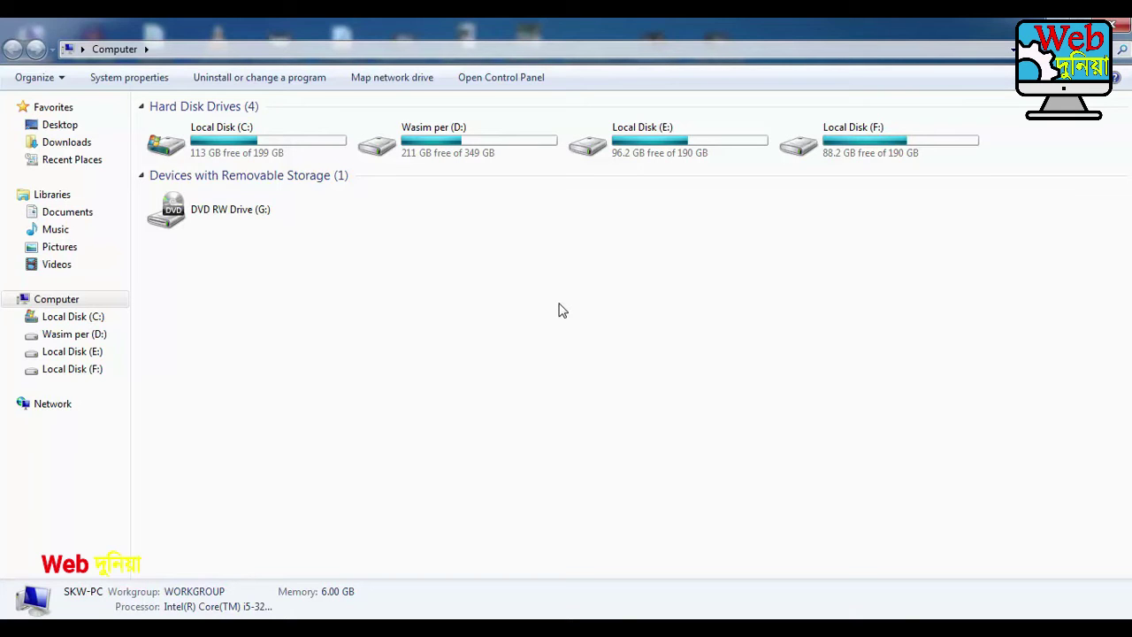
{"action": "left_click", "coordinate": [1122, 29]}
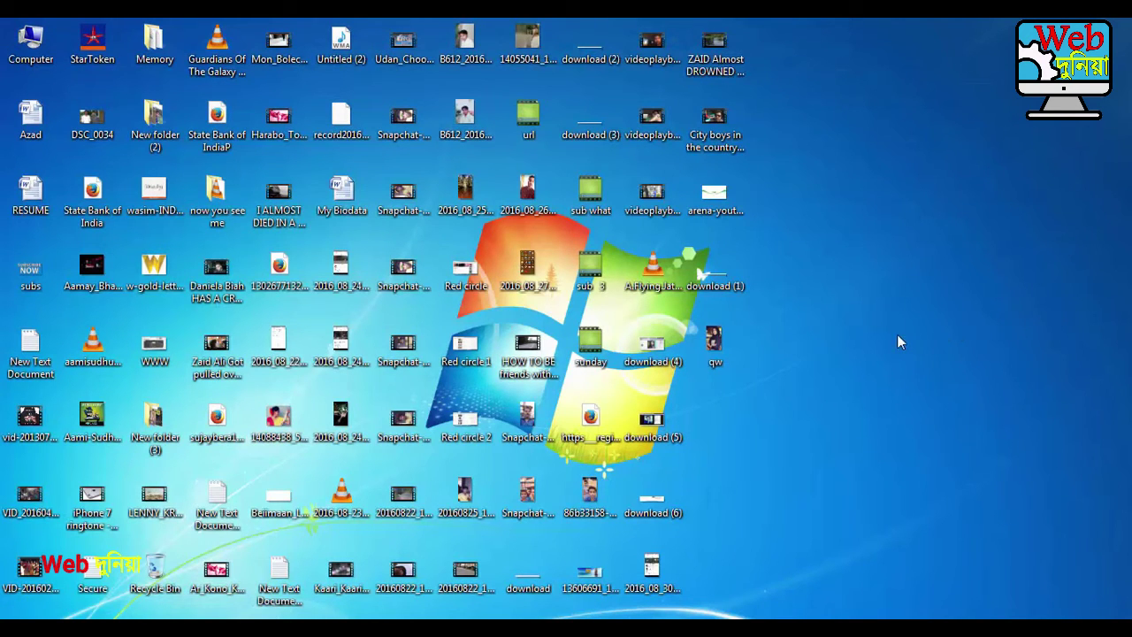
- Reopen the Registry Editor by running regedit from the Run dialog
{"action": "key", "text": "super"}
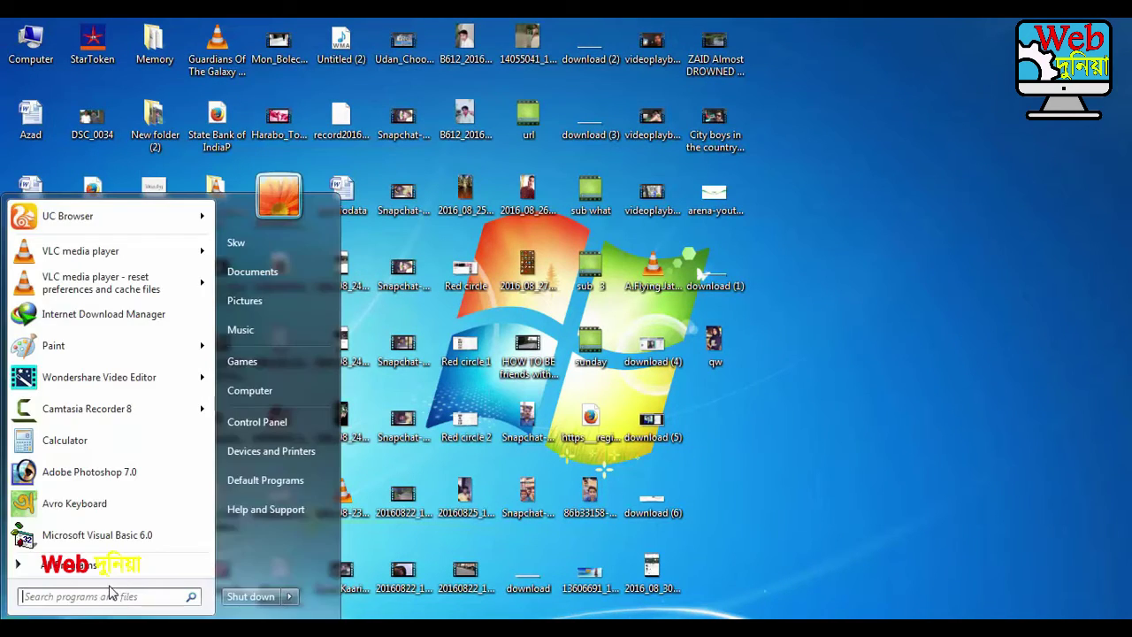
{"action": "type", "text": "run"}
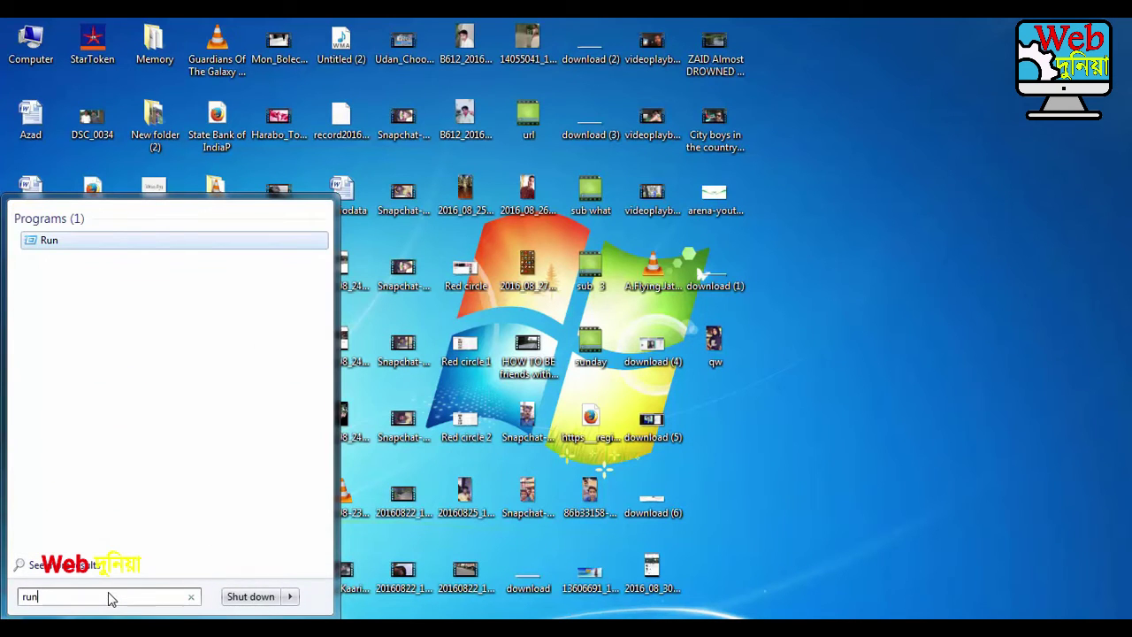
{"action": "key", "text": "Return"}
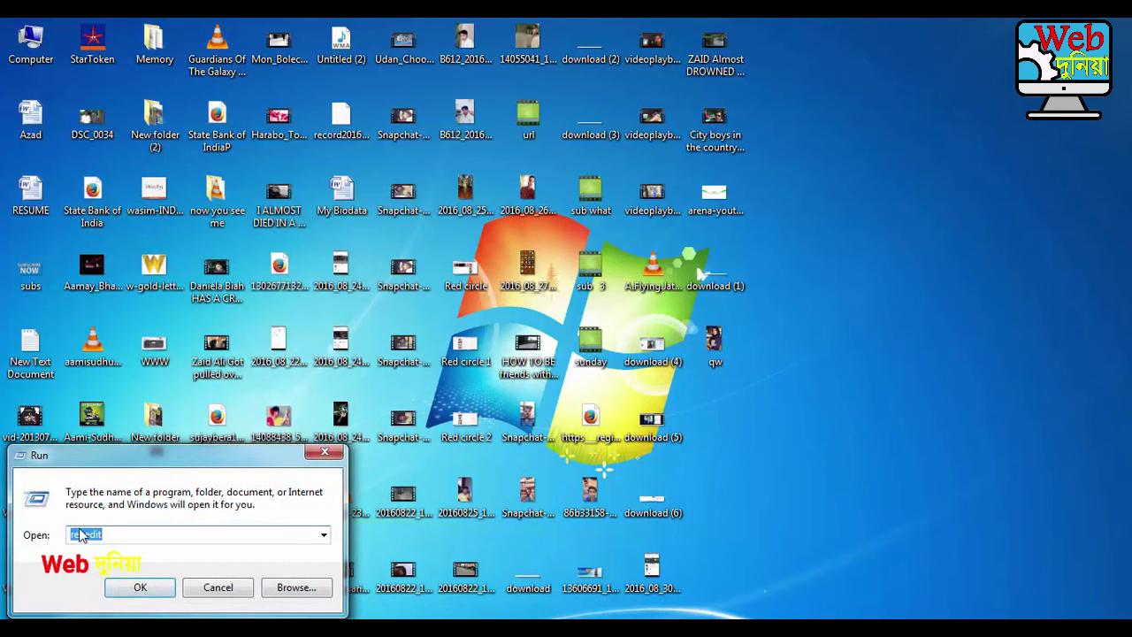
{"action": "left_click", "coordinate": [139, 587]}
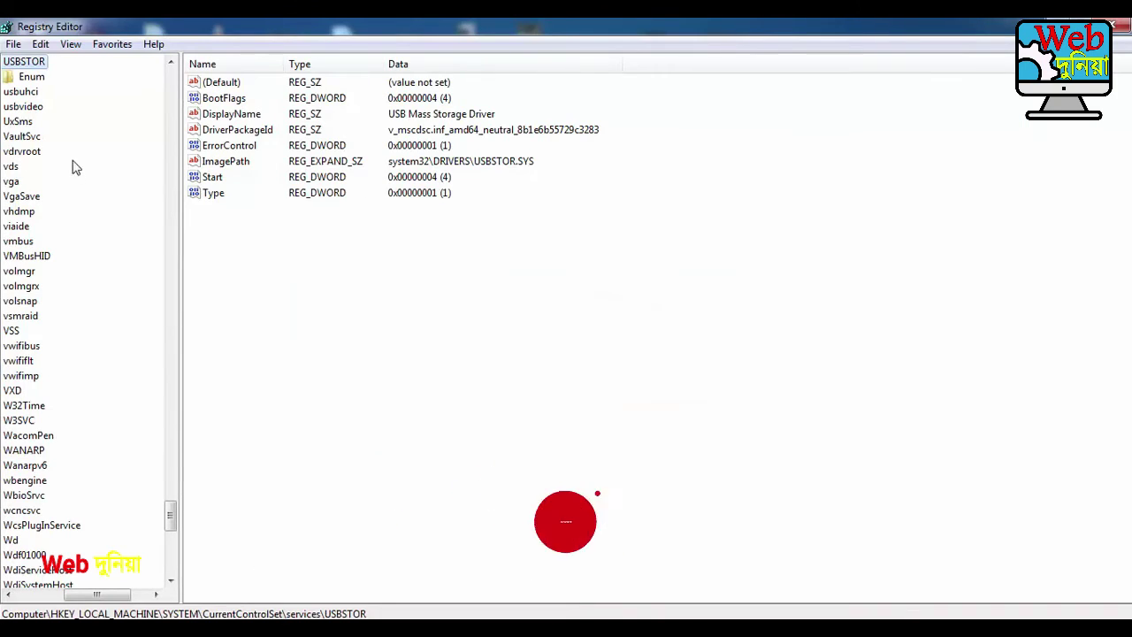
- Locate the USBSTOR key among the CurrentControlSet services again and display its values
{"action": "left_click_drag", "start_coordinate": [146, 595], "coordinate": [99, 595]}
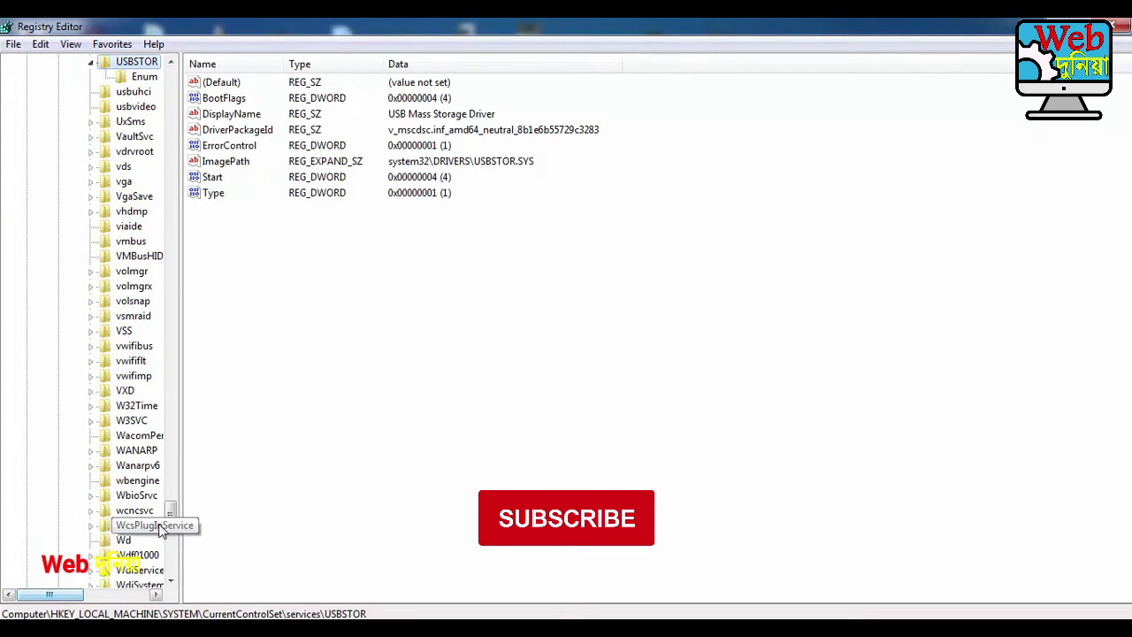
{"action": "left_click_drag", "start_coordinate": [171, 517], "coordinate": [171, 78]}
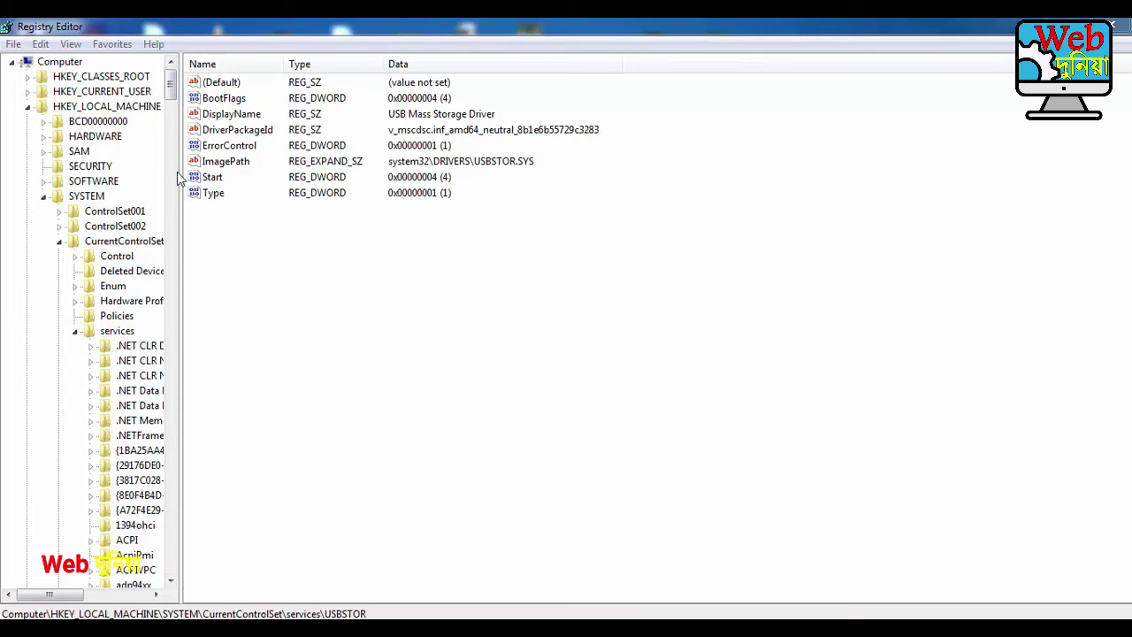
{"action": "left_click_drag", "start_coordinate": [173, 99], "coordinate": [174, 286]}
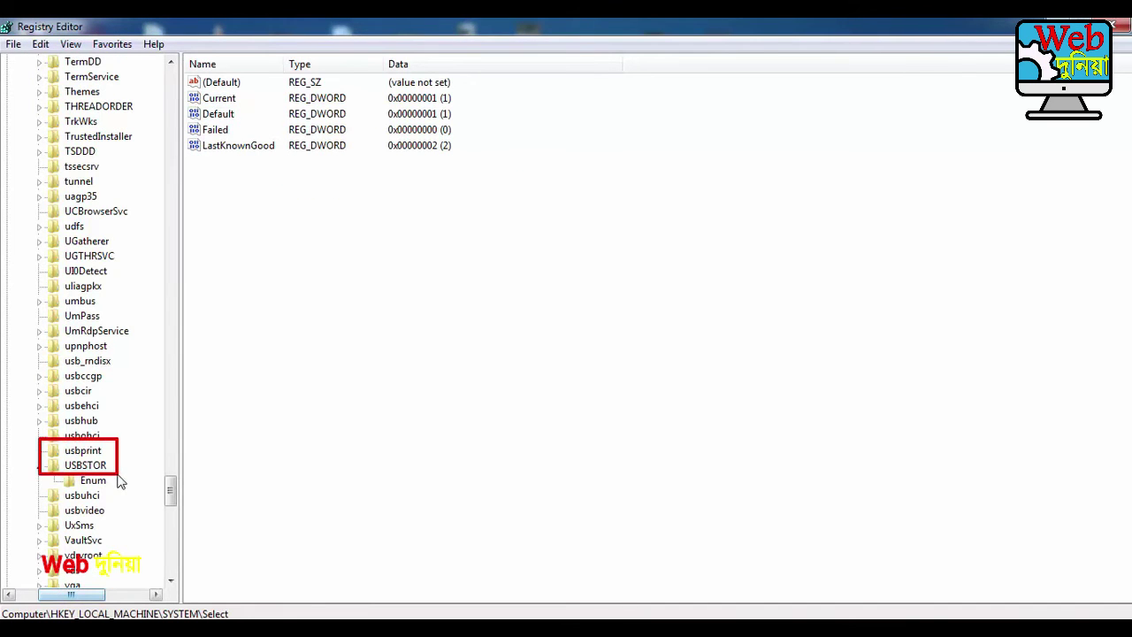
{"action": "double_click", "coordinate": [90, 466]}
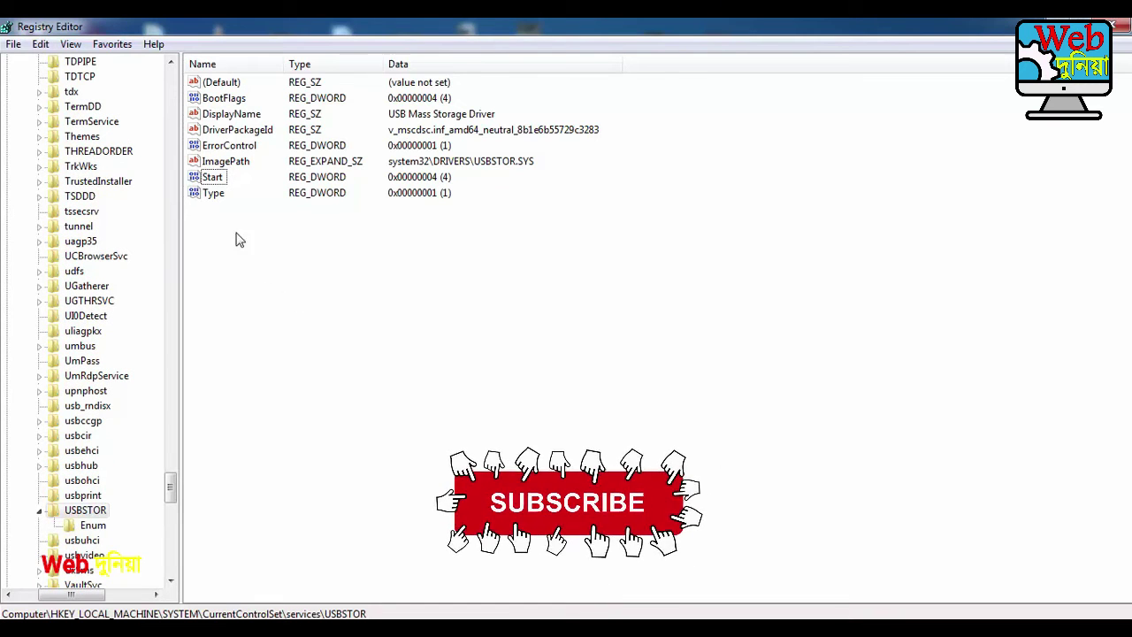
- Set the USBSTOR key's Start value to 3 and close the Registry Editor
{"action": "double_click", "coordinate": [219, 181]}
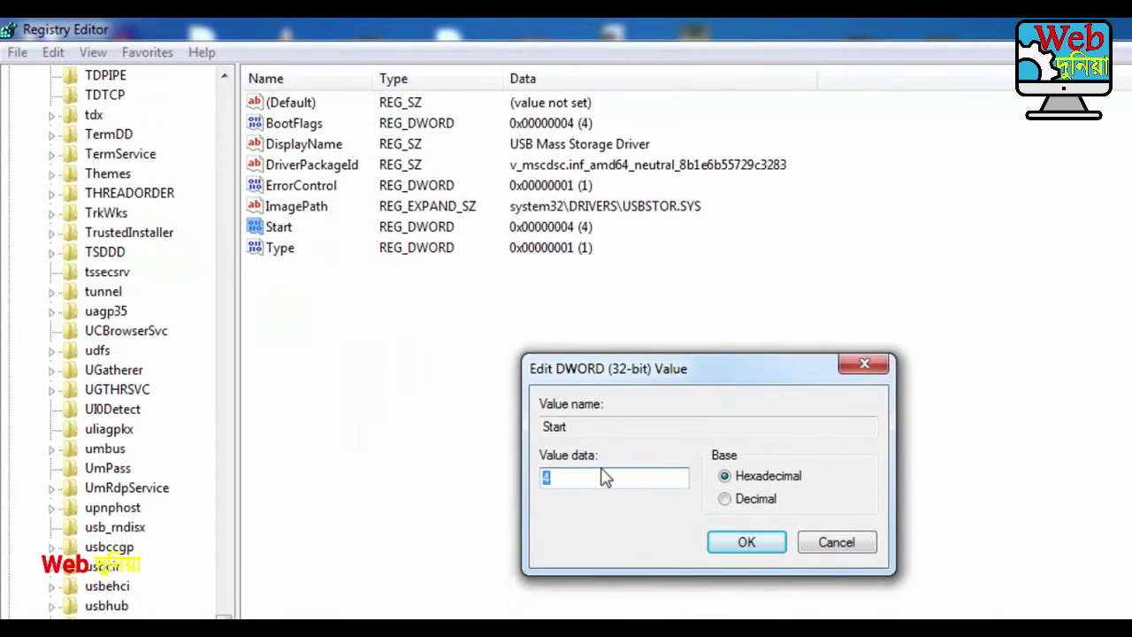
{"action": "left_click", "coordinate": [114, 209]}
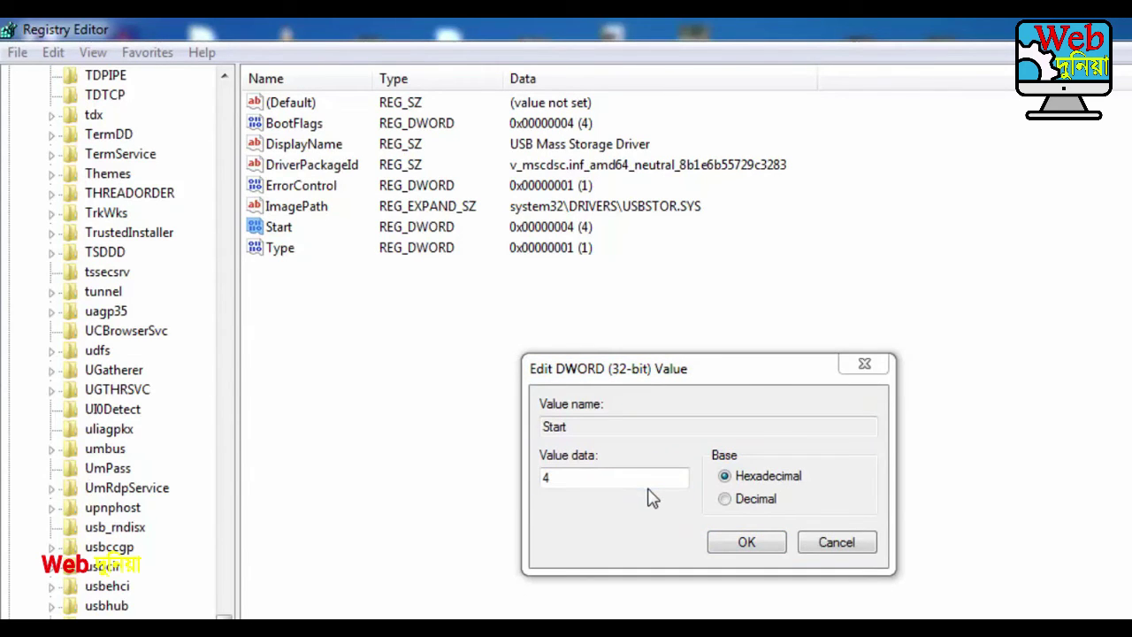
{"action": "left_click", "coordinate": [576, 470]}
{"action": "left_click_drag", "start_coordinate": [575, 478], "coordinate": [521, 470]}
{"action": "type", "text": "3"}
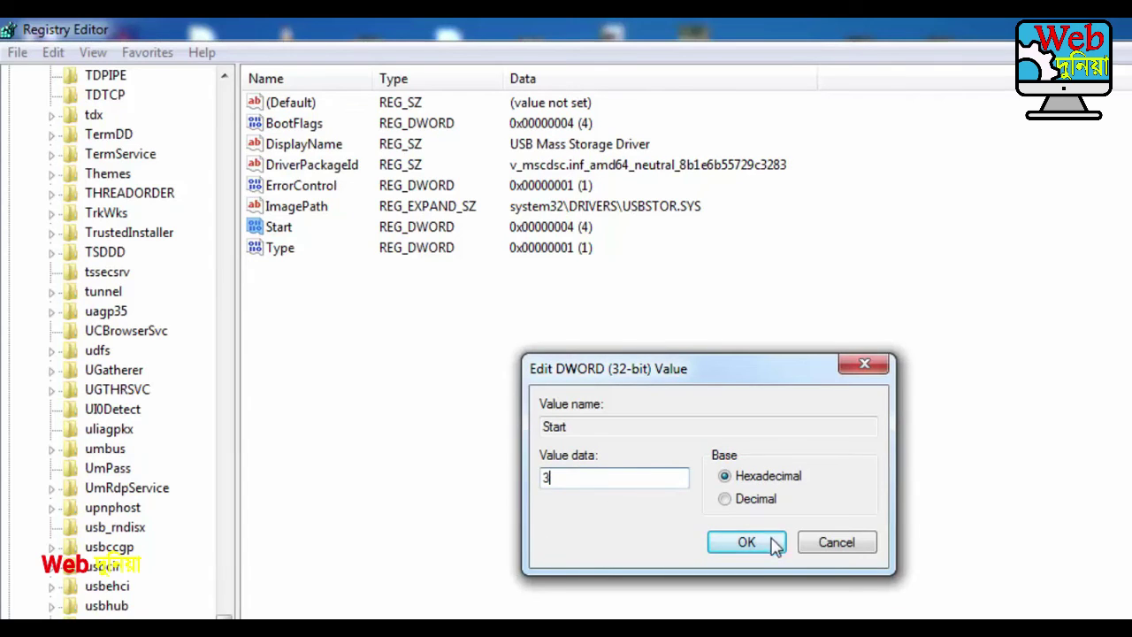
{"action": "left_click", "coordinate": [752, 541]}
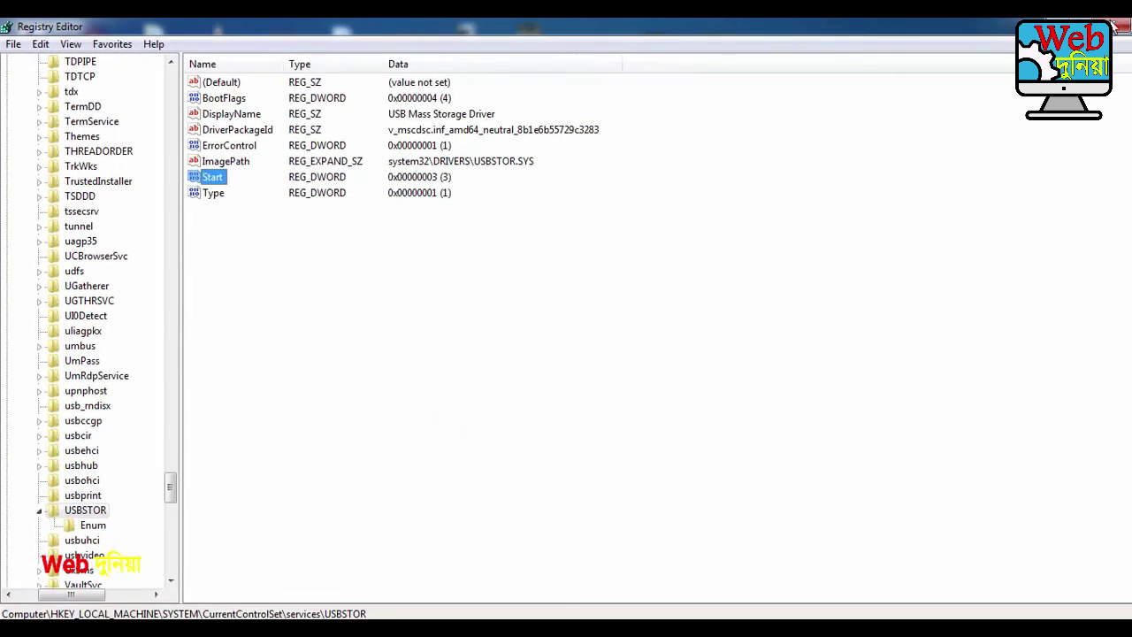
{"action": "left_click", "coordinate": [1117, 26]}
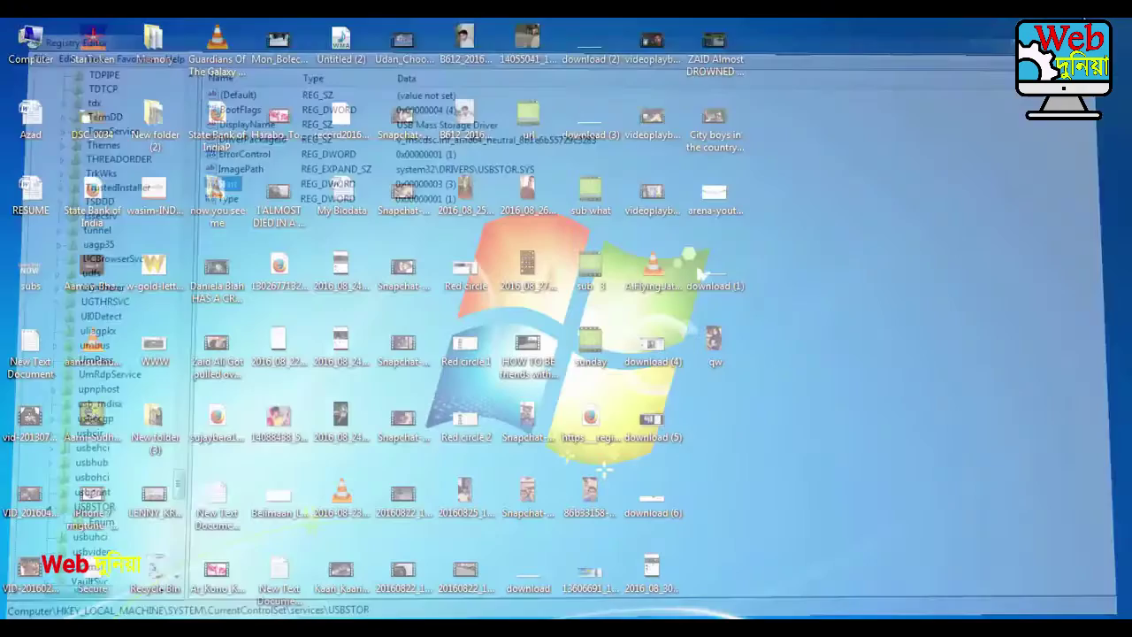
- Refresh the drive list in the Computer window to check for the USB drive, and dismiss the ProDot Total Security device notification
{"action": "double_click", "coordinate": [30, 43]}
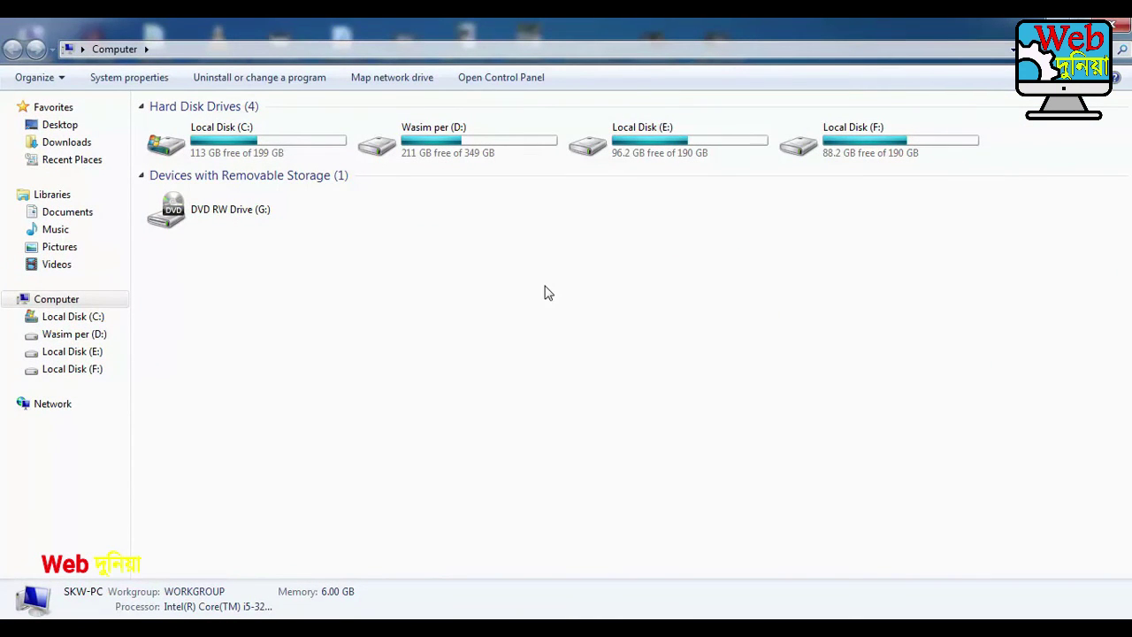
{"action": "right_click", "coordinate": [820, 322]}
{"action": "left_click", "coordinate": [868, 382]}
{"action": "right_click", "coordinate": [861, 306]}
{"action": "left_click", "coordinate": [911, 369]}
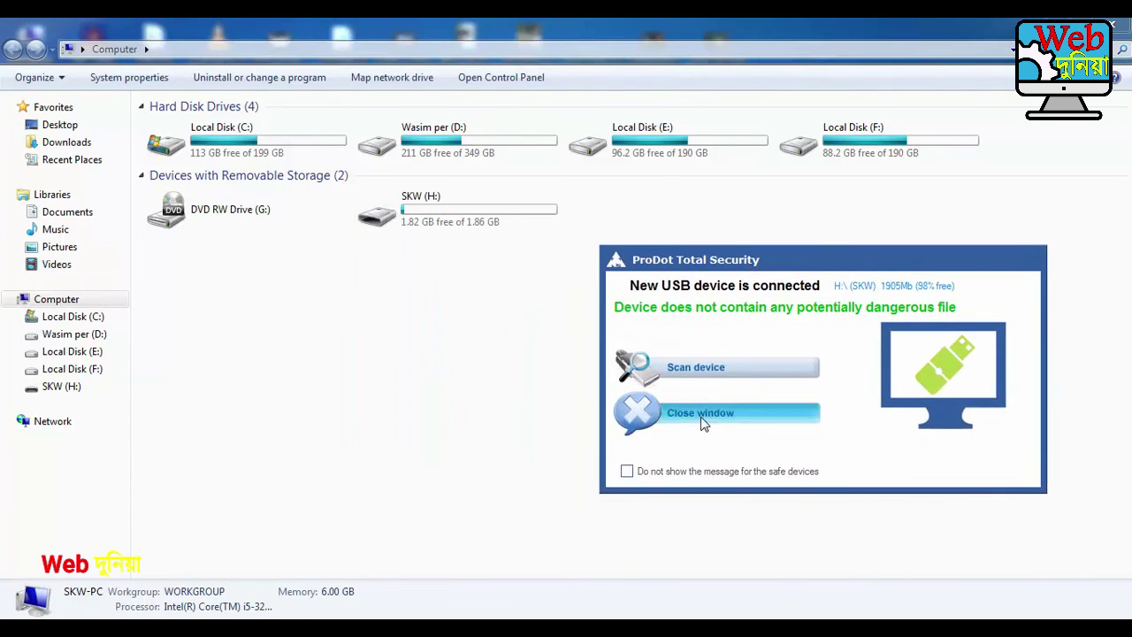
{"action": "left_click", "coordinate": [702, 423]}
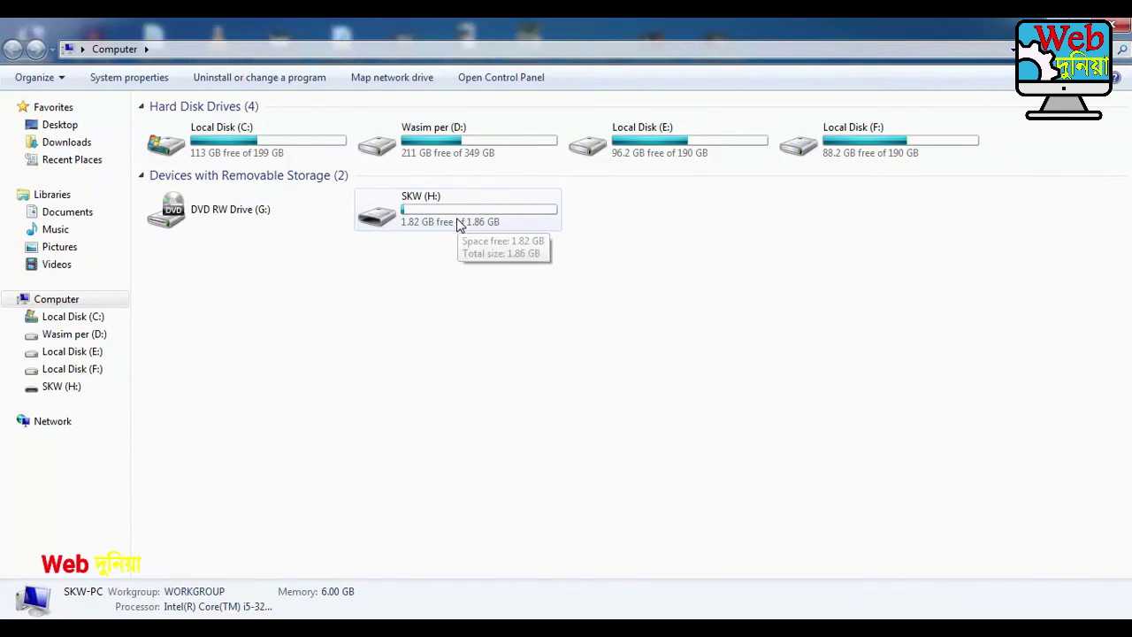